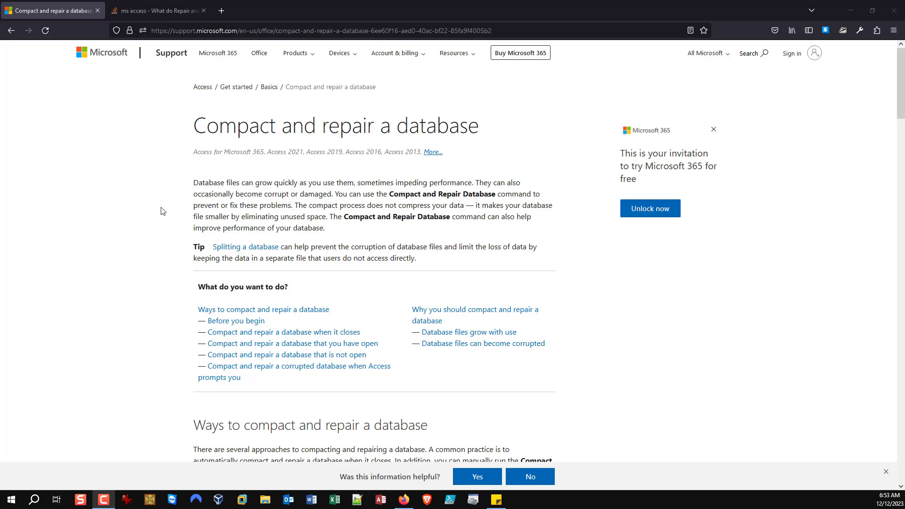
- Scroll the Compact and repair article down to its 'Before you begin' precautions
scroll(162, 209, "down", 4)
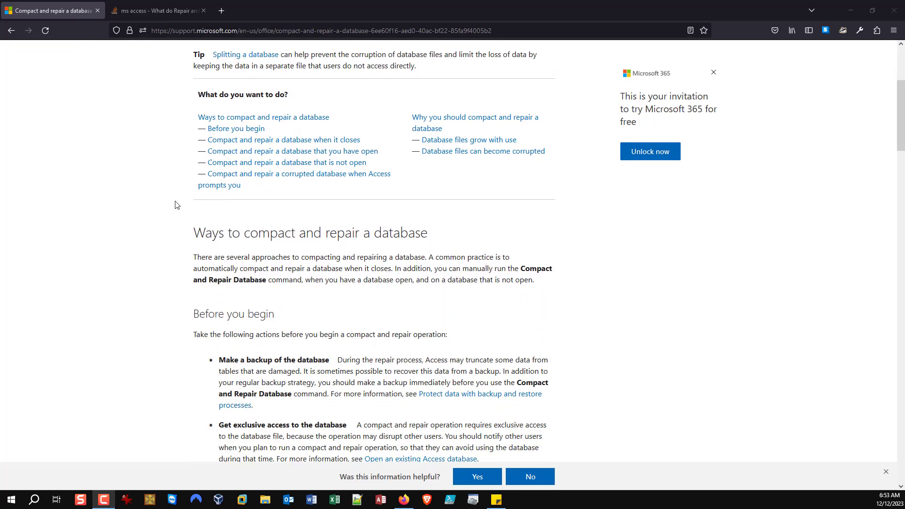
scroll(174, 203, "down", 3)
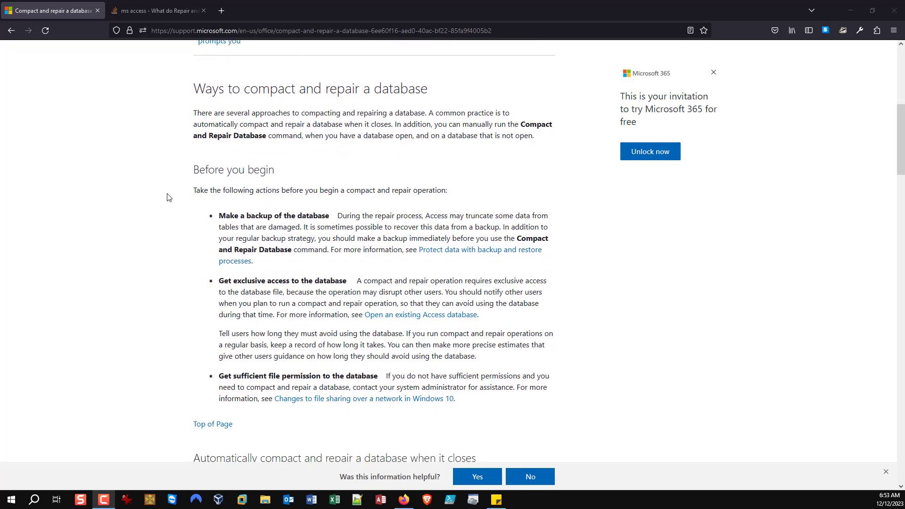
scroll(162, 198, "down", 1)
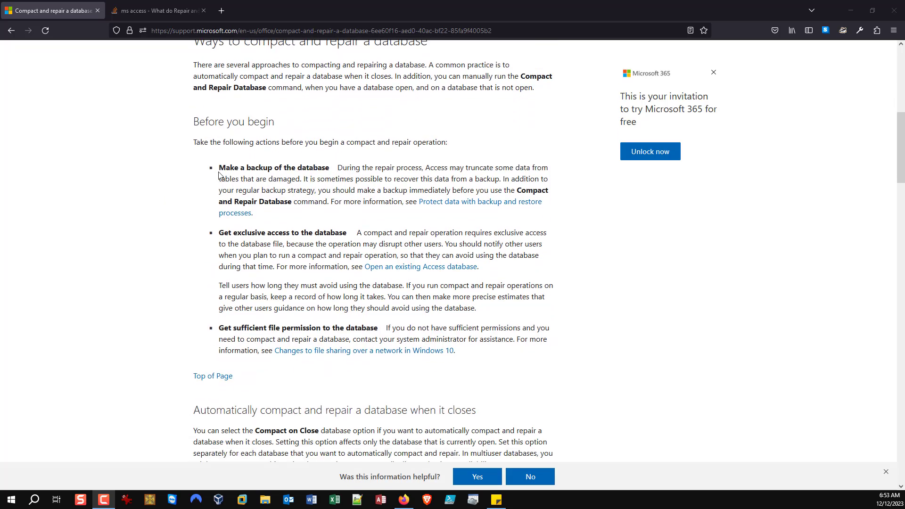
- Highlight 'Make a backup of the database', then the 'Automatically compact and repair a database when it closes' heading
left_click_drag(218, 168, 330, 169)
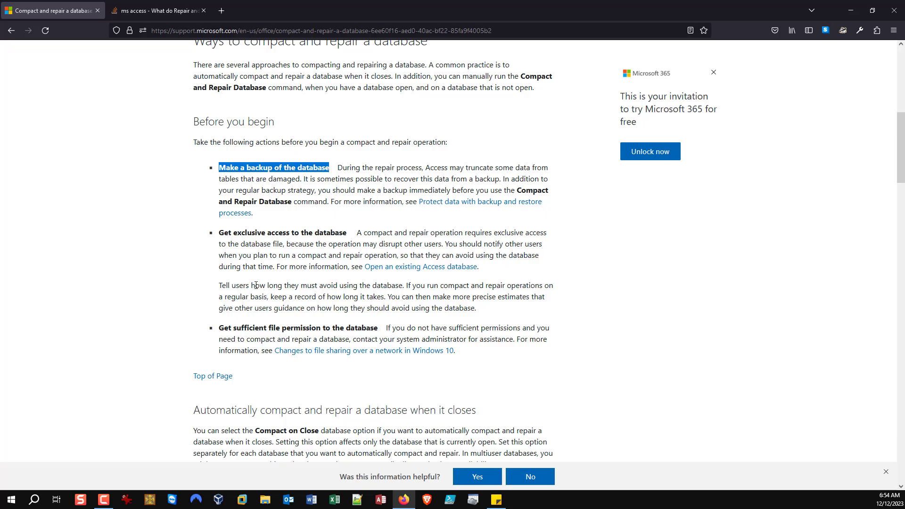
scroll(259, 283, "down", 4)
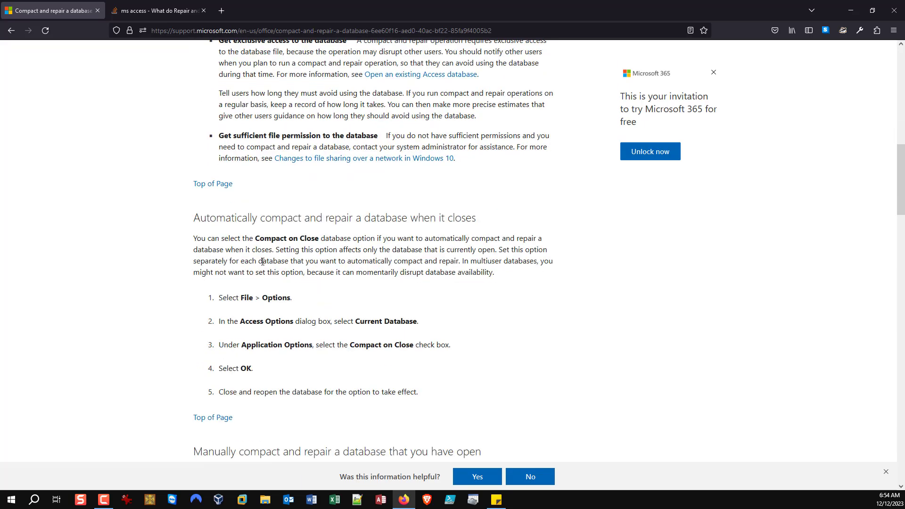
scroll(261, 254, "down", 13)
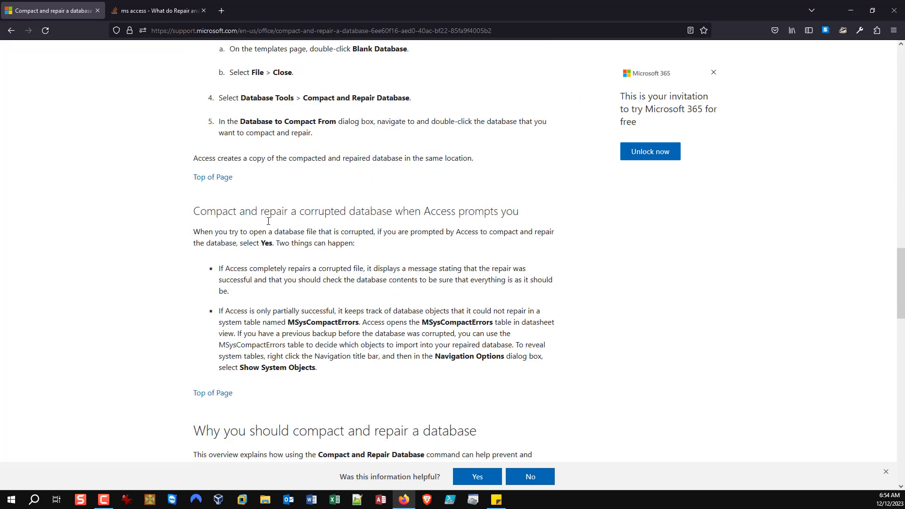
scroll(270, 224, "down", 4)
scroll(271, 229, "up", 12)
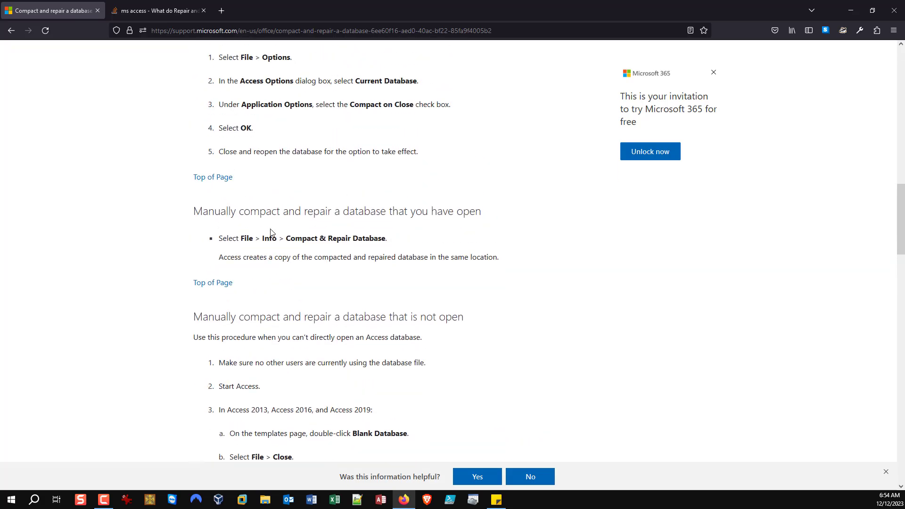
scroll(271, 232, "up", 4)
left_click_drag(193, 169, 495, 181)
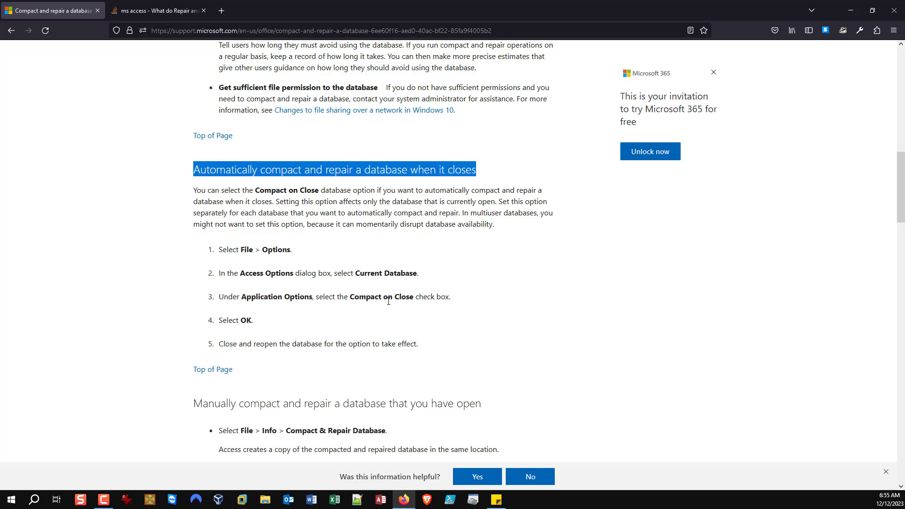
- Select the compact-on-close section from its heading through step 5
left_click(193, 169)
left_click_drag(193, 169, 474, 349)
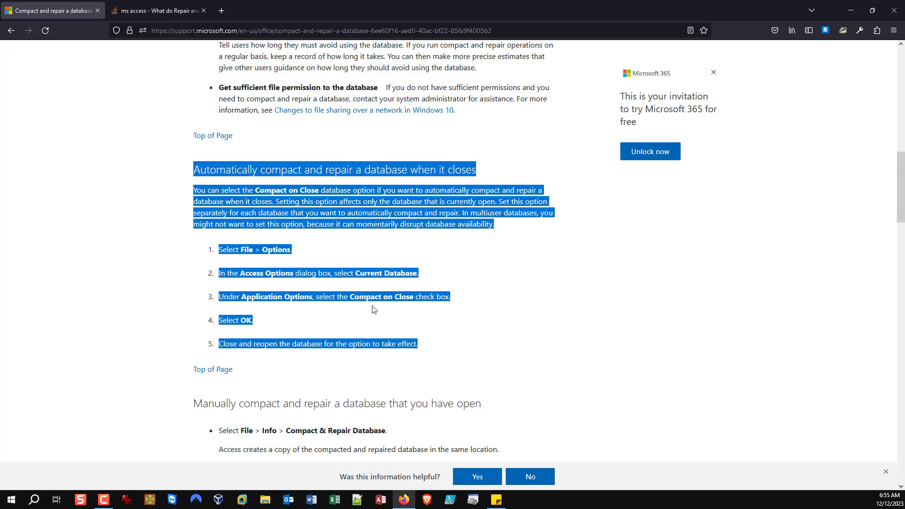
- Scroll through the sections on open and unopened databases and corruption prompts, then back up
scroll(380, 279, "down", 5)
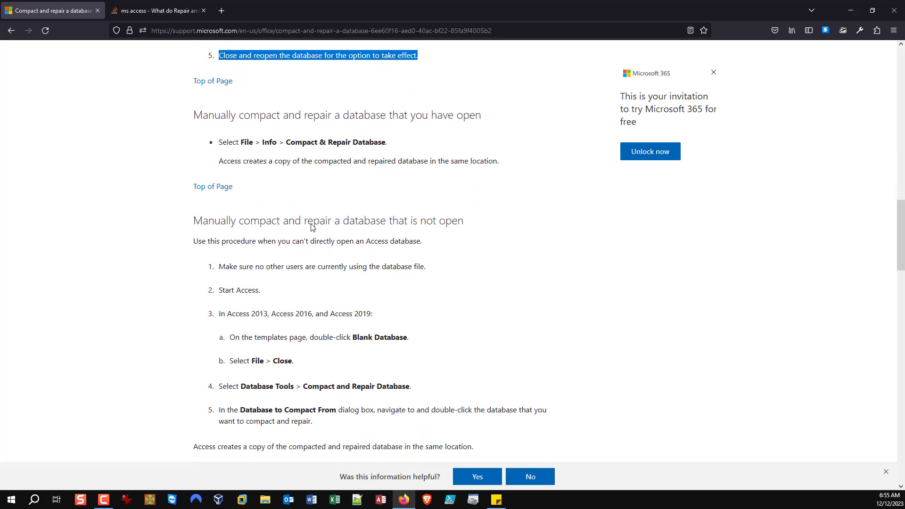
scroll(356, 141, "down", 6)
scroll(343, 188, "down", 3)
scroll(343, 194, "down", 3)
scroll(340, 198, "down", 2)
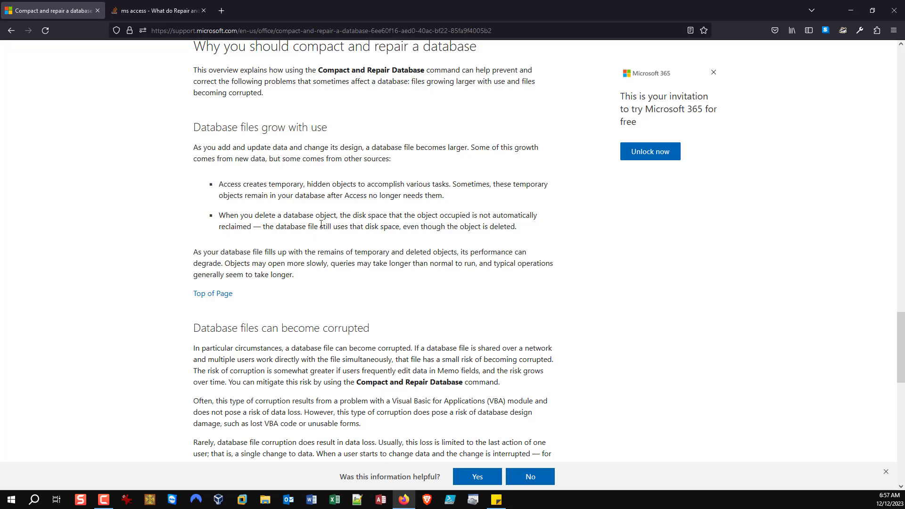
scroll(314, 226, "down", 6)
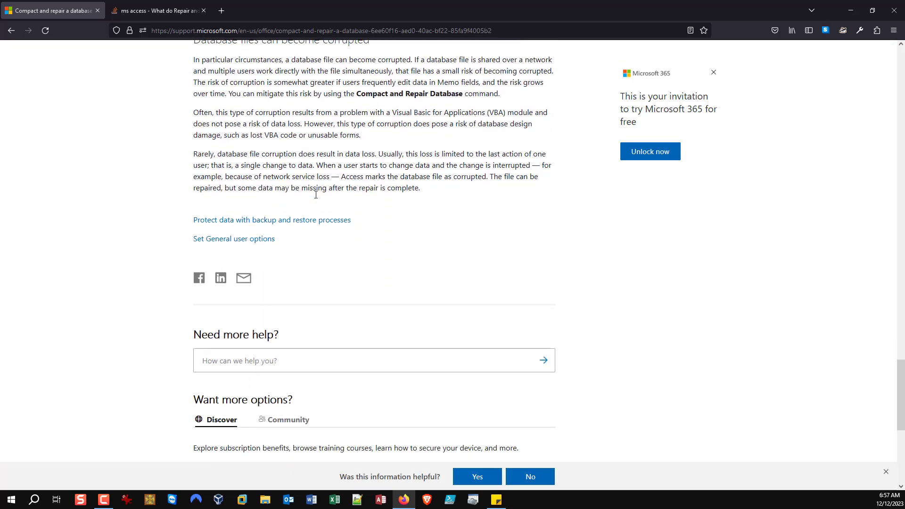
scroll(259, 208, "up", 12)
scroll(257, 208, "up", 5)
scroll(238, 241, "up", 20)
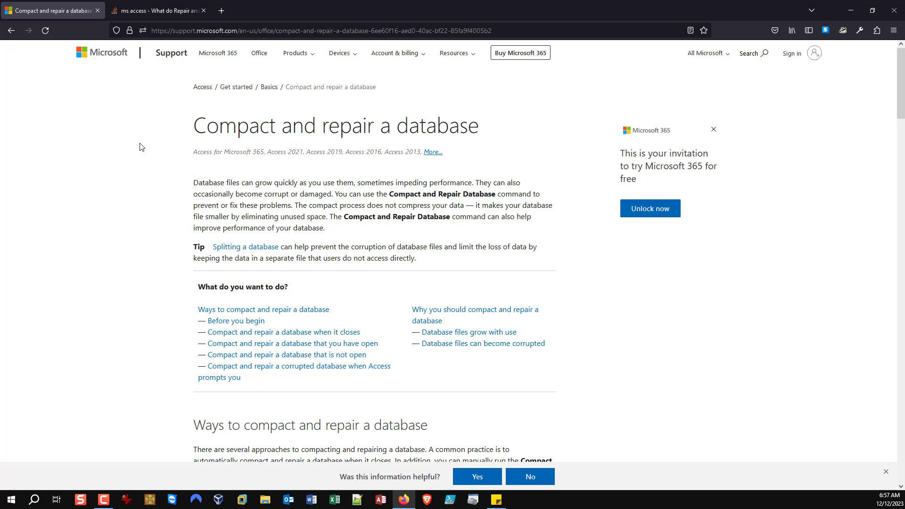
- Switch to the Stack Overflow question on MDB Repair and Compact operations
left_click(169, 11)
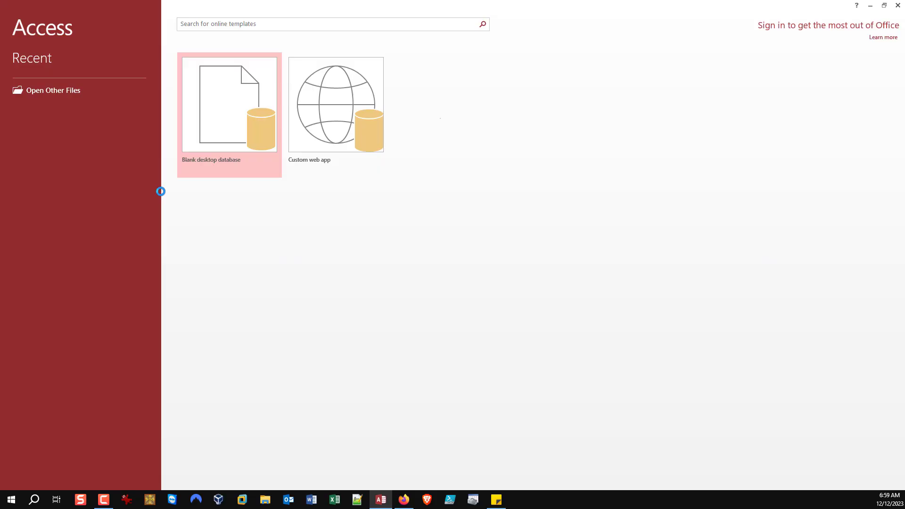
- Create blank database Database2, add the Contacts application part, and enable its content
left_click(228, 157)
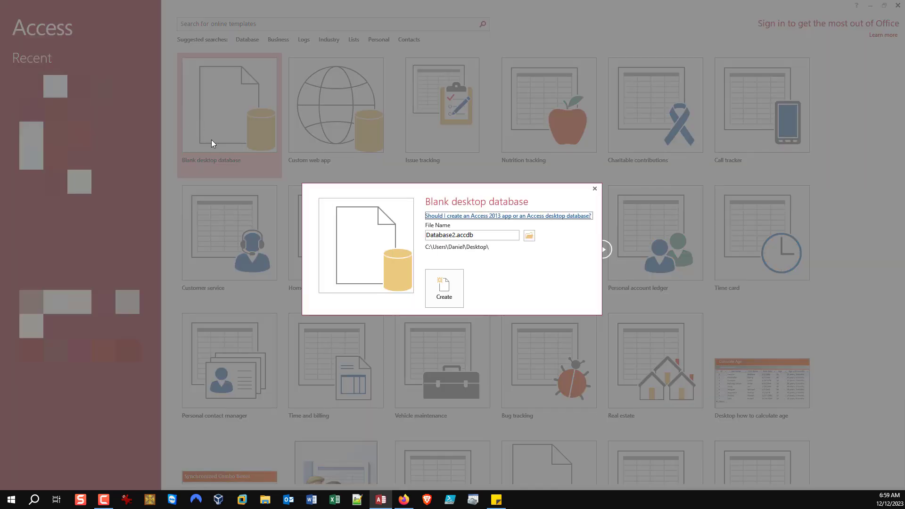
left_click(444, 294)
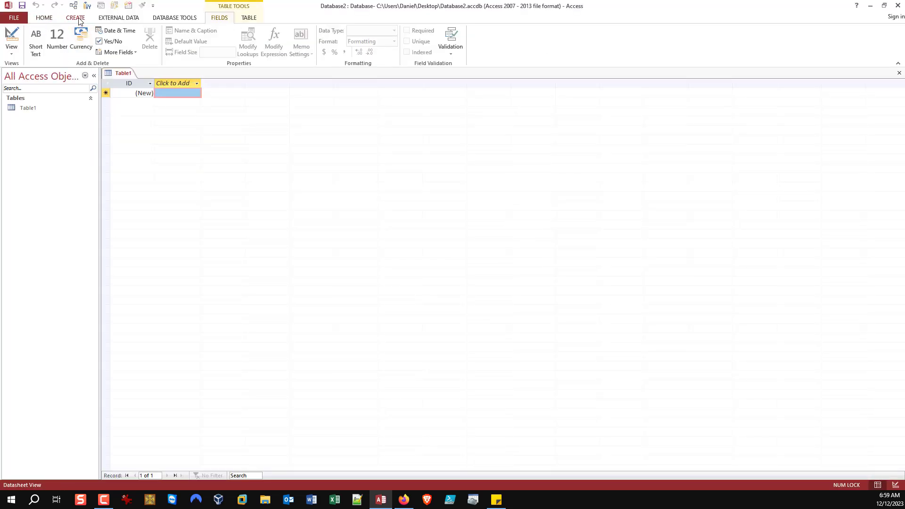
left_click(78, 18)
left_click(28, 51)
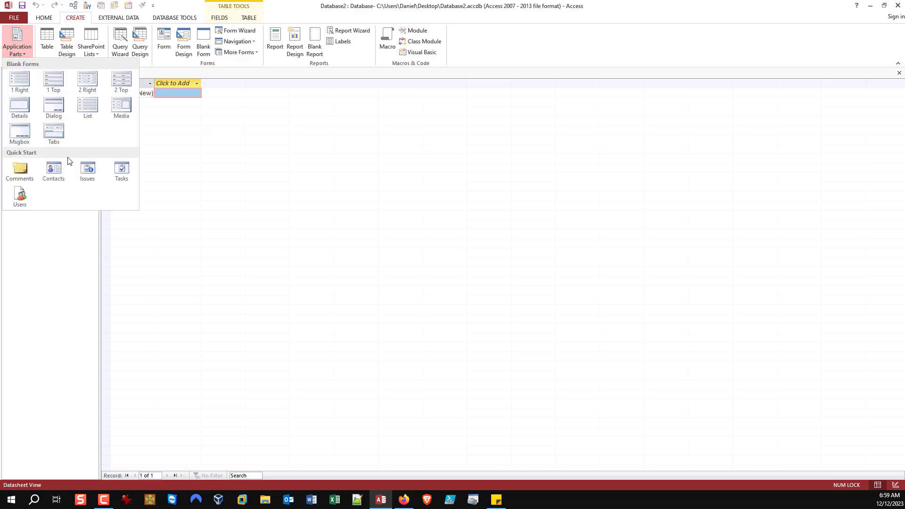
left_click(57, 175)
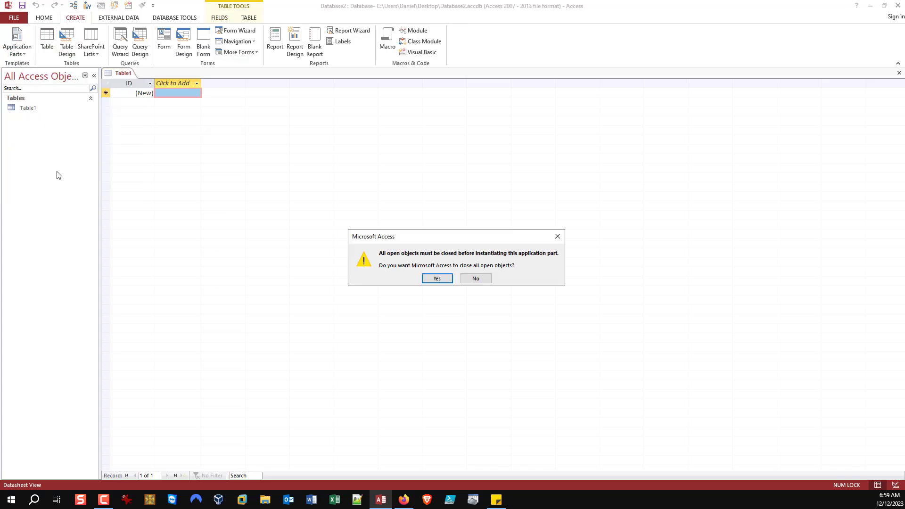
left_click(431, 283)
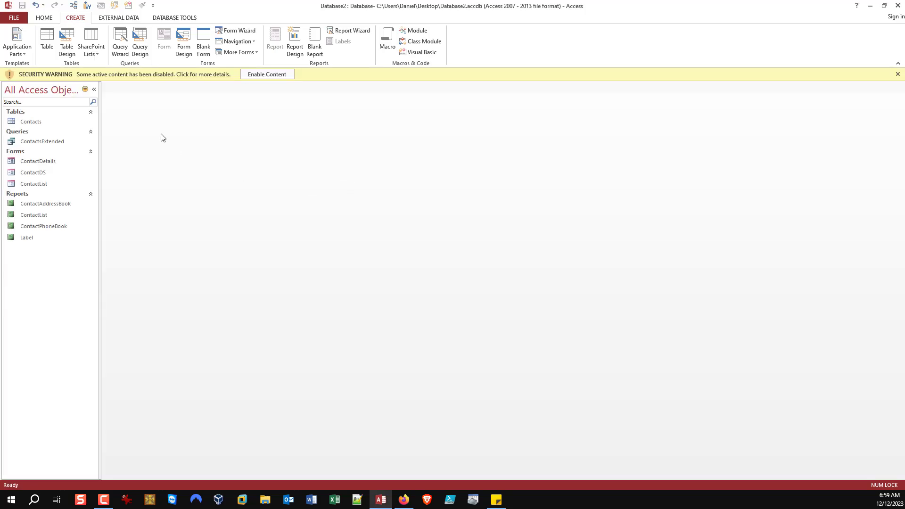
left_click(279, 75)
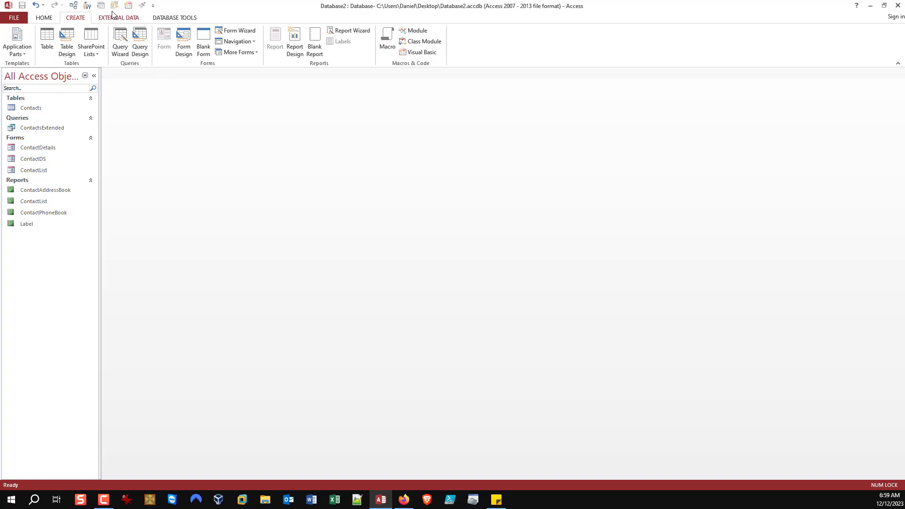
- Split Database2, saving the back end as Database2_be.accdb on the Desktop
left_click(153, 20)
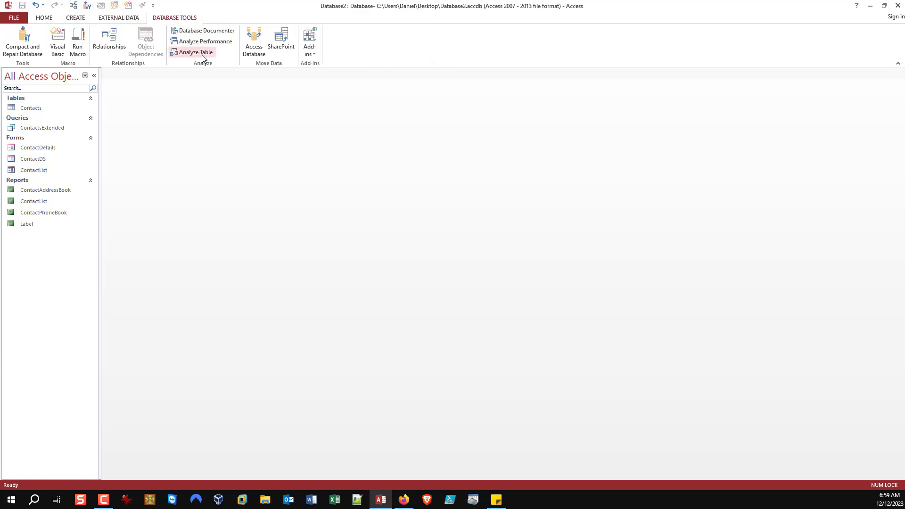
left_click(246, 49)
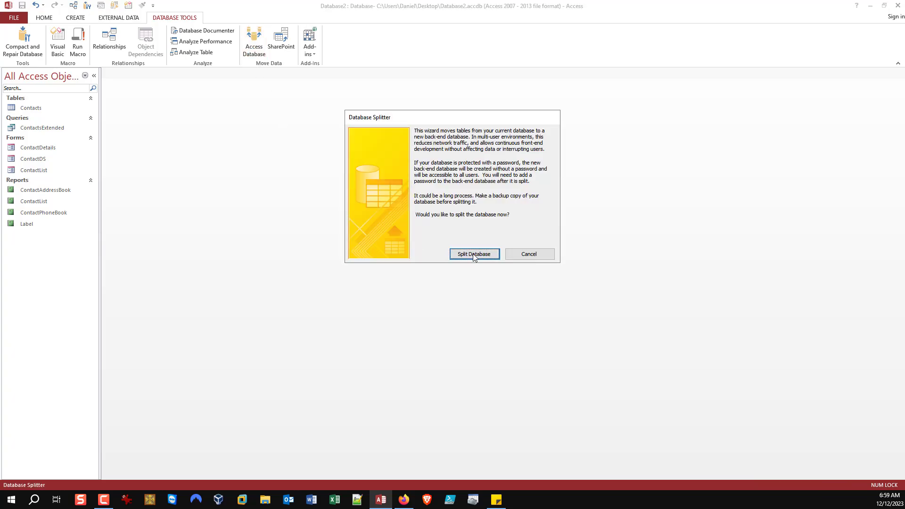
left_click(473, 254)
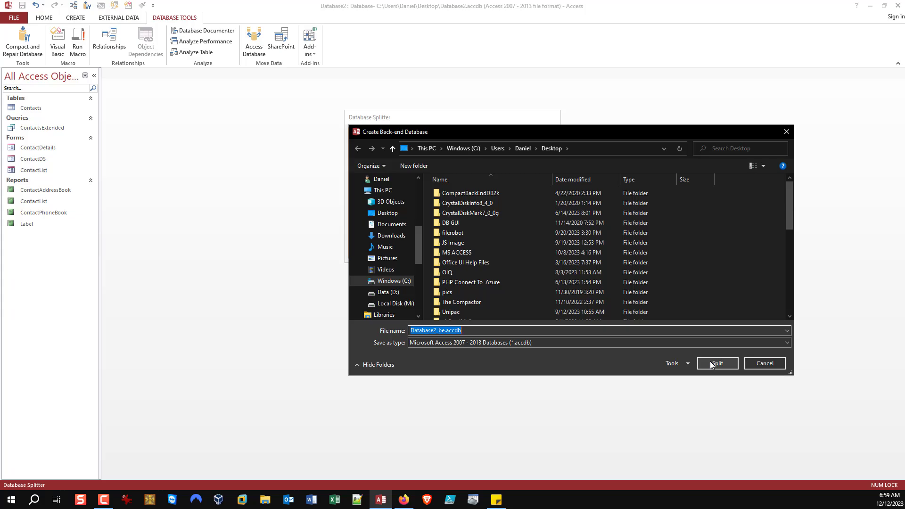
left_click(722, 361)
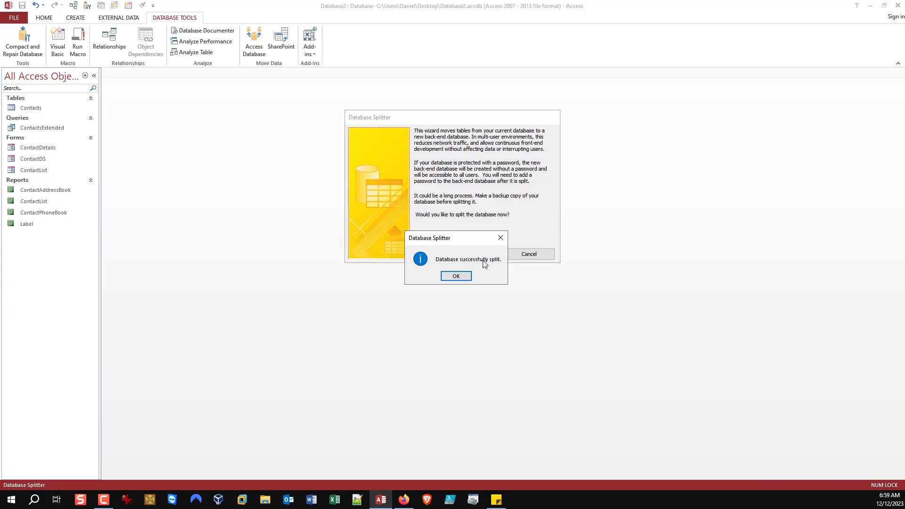
left_click(466, 278)
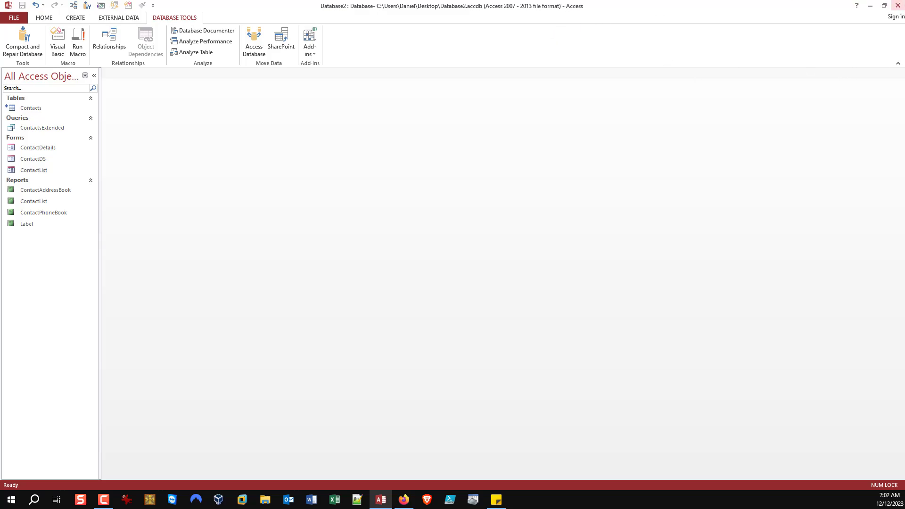
- Close Database2 and open the back end Database2_be.accdb with content enabled
left_click(898, 5)
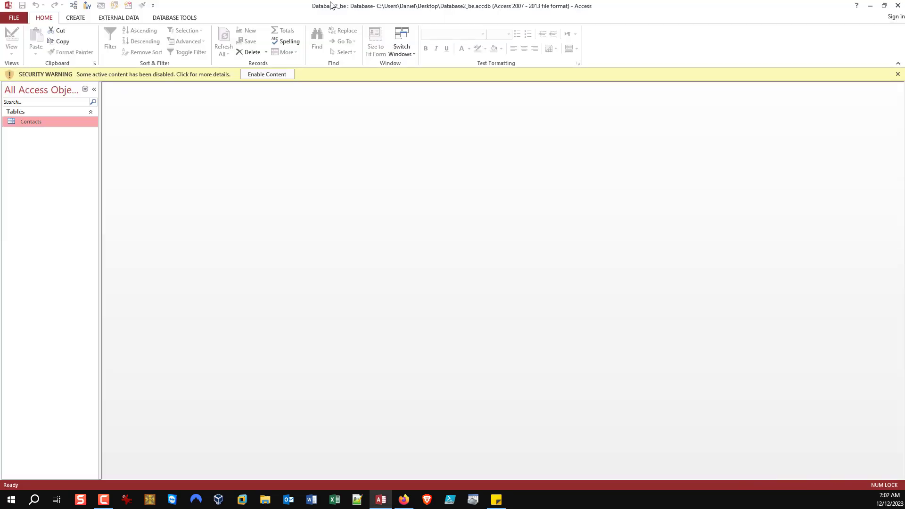
left_click(277, 74)
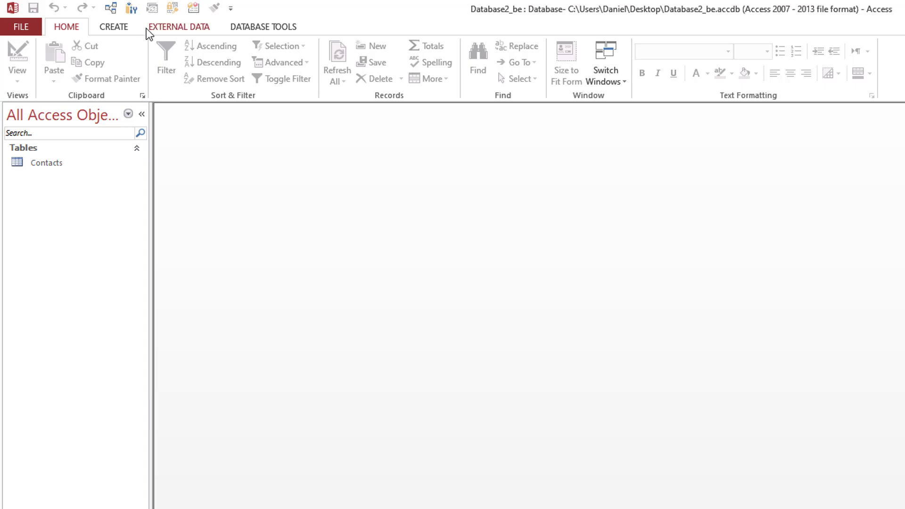
- Run Compact and Repair Database on the back-end Database2_be.accdb
left_click(260, 28)
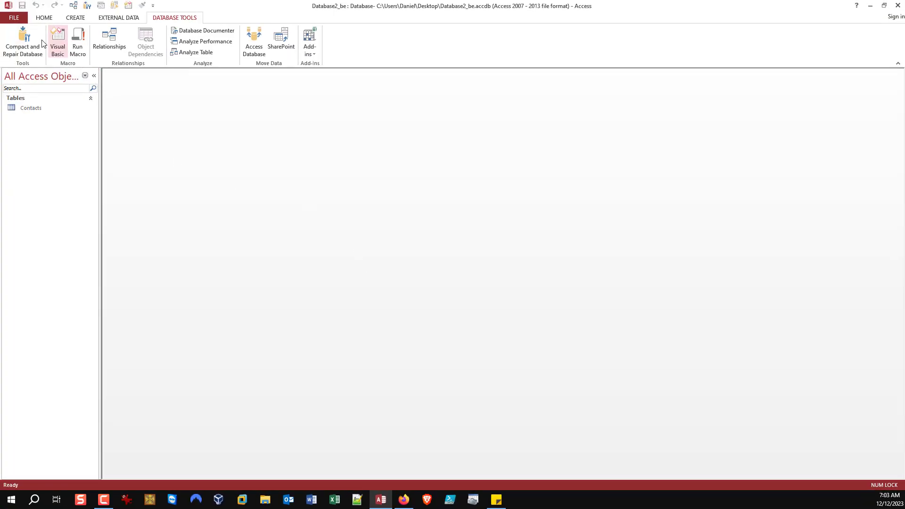
left_click(20, 41)
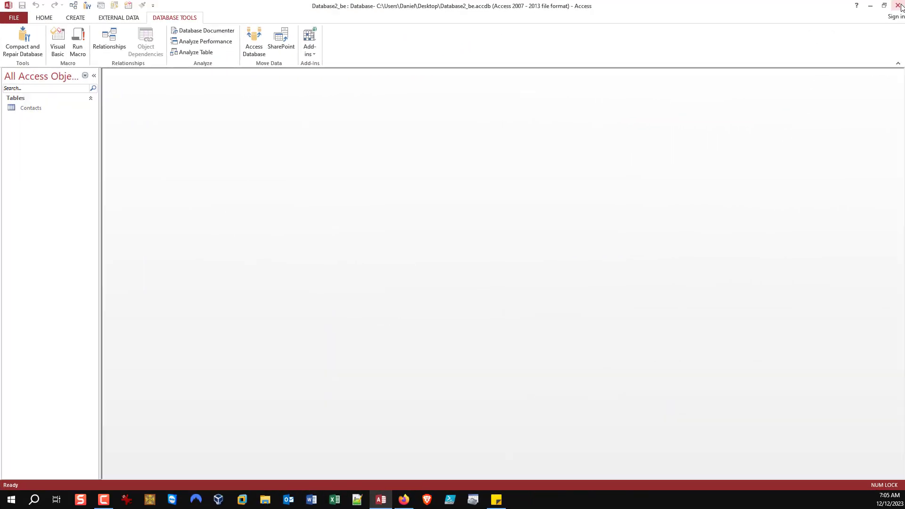
- In a new Firefox tab, search for 'devhut command line switch'
key("alt+Tab")
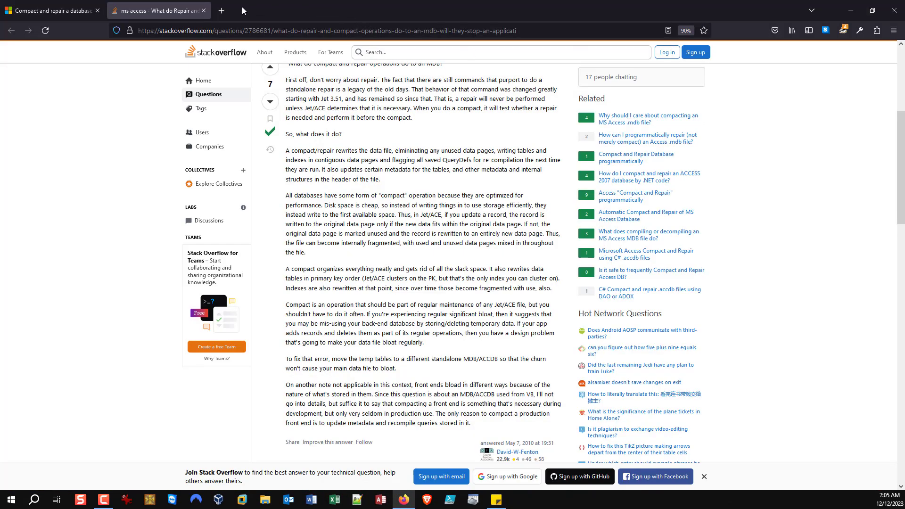
left_click(222, 10)
type("devhut")
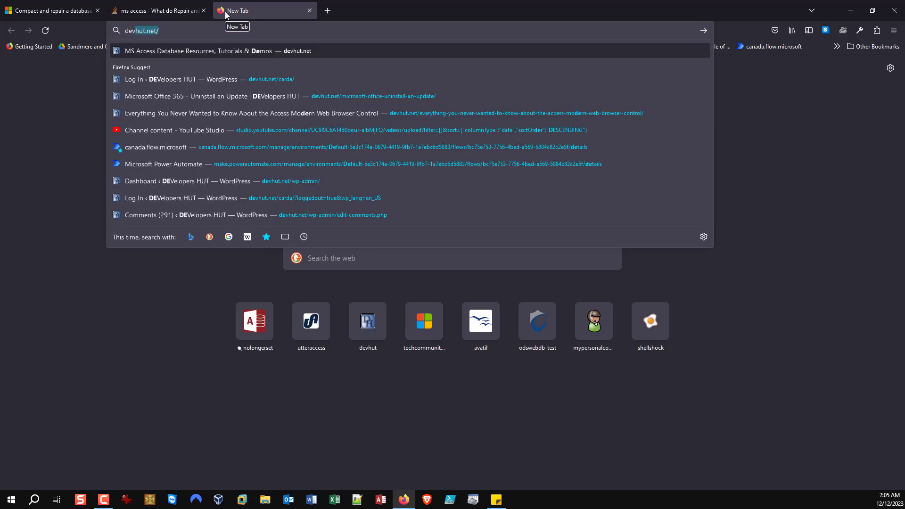
key("BackSpace")
type("command")
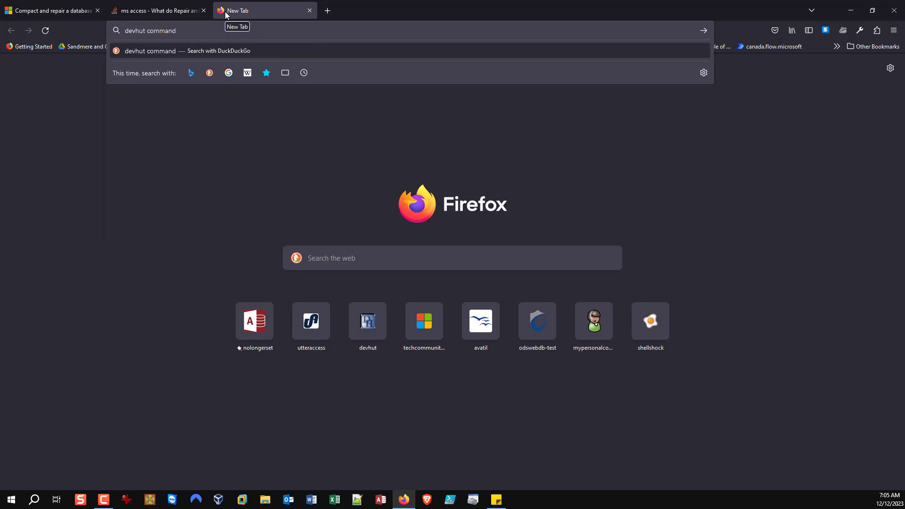
type(" line switch")
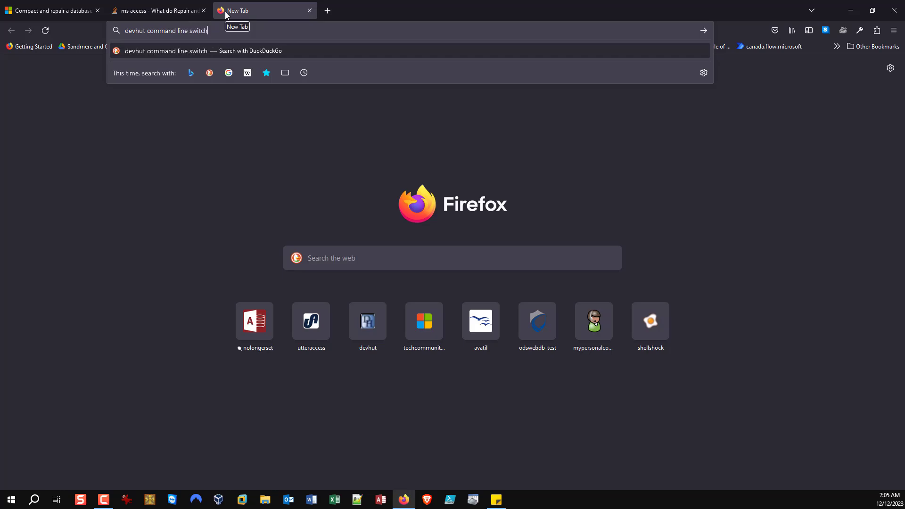
key("Return")
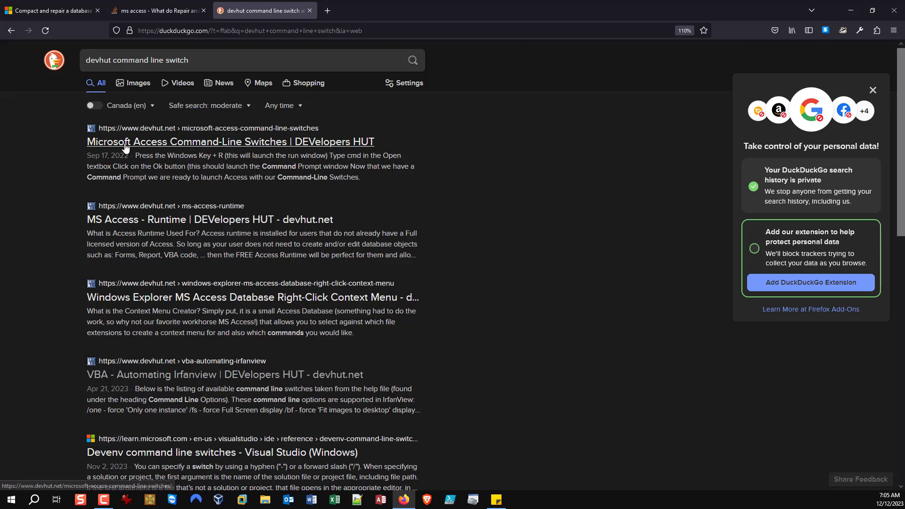
- Open the devhut Access command-line switches article and highlight /compact in its Official Switches table
left_click(218, 144)
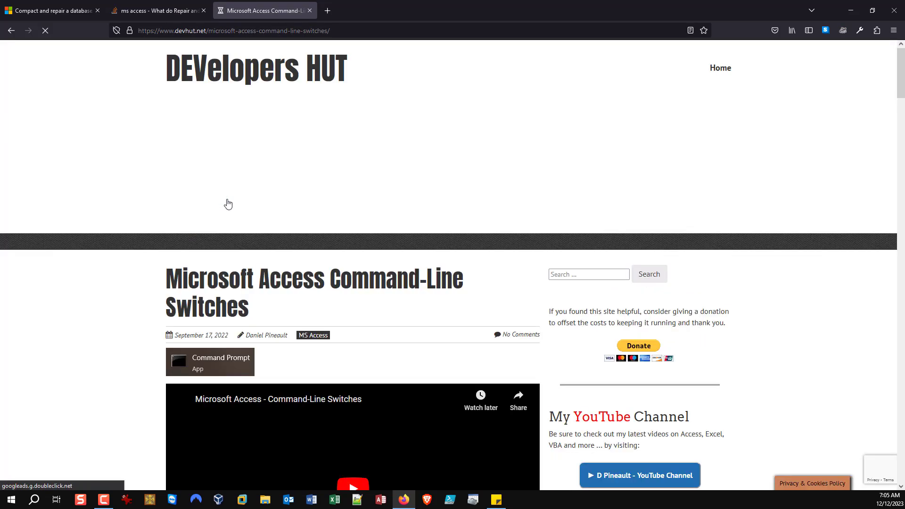
scroll(160, 198, "down", 3)
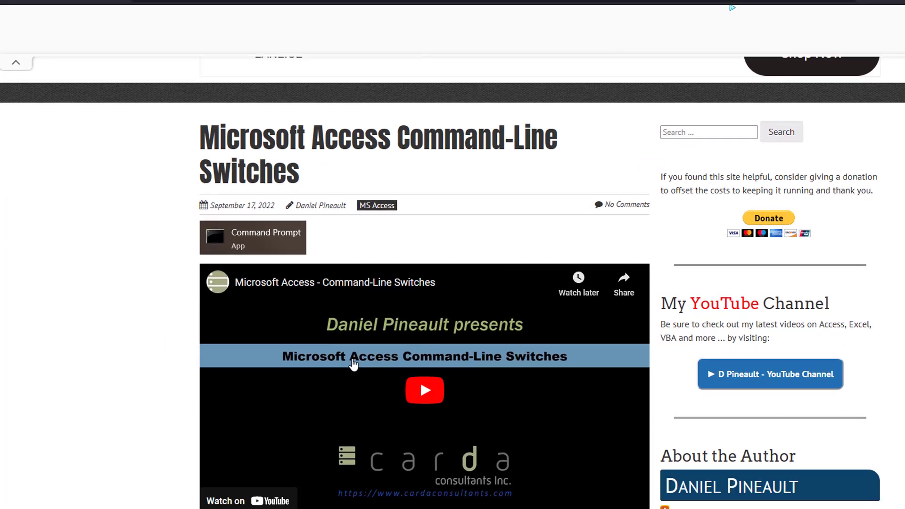
scroll(253, 279, "down", 3)
scroll(196, 257, "down", 3)
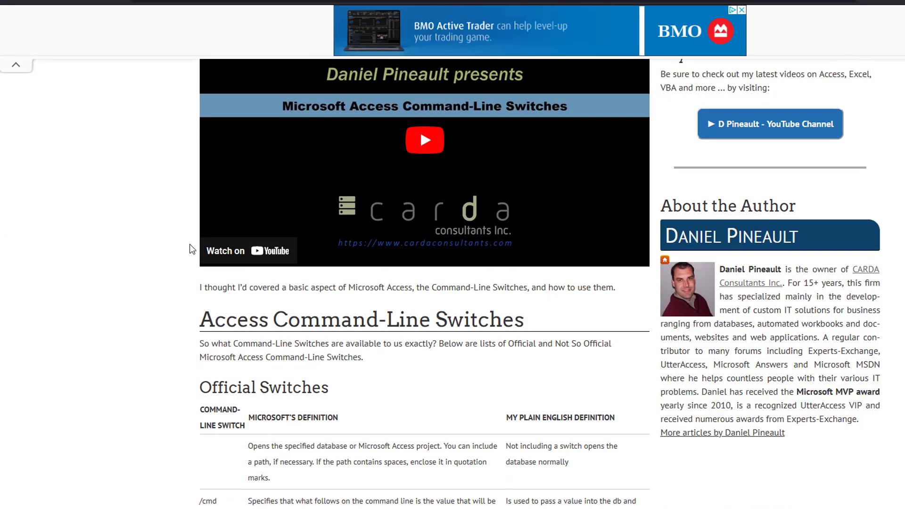
scroll(189, 243, "down", 8)
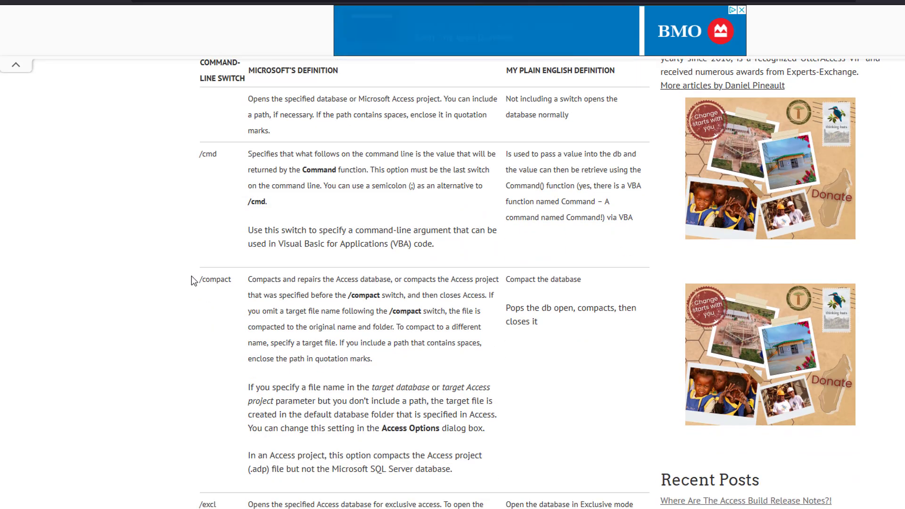
left_click_drag(225, 279, 201, 280)
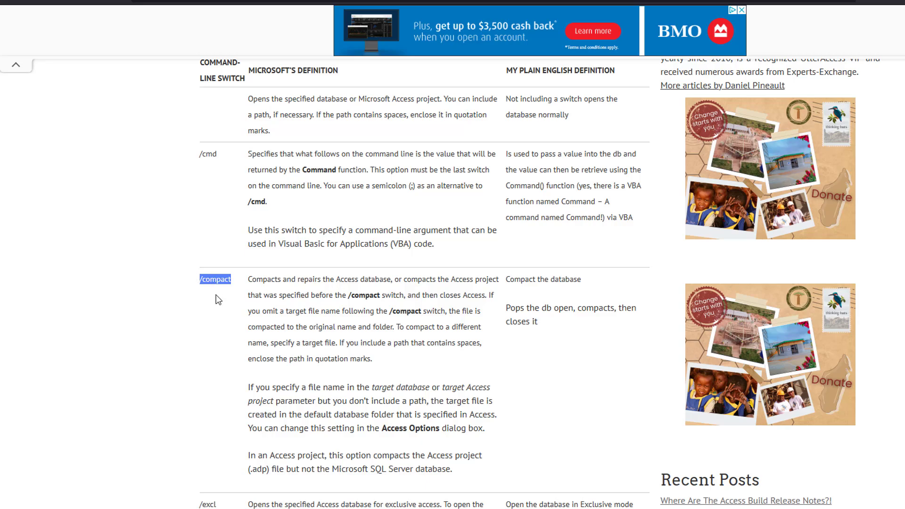
- Scroll past the syntax section to the Concrete Examples for /compact, /decompile, /excl and /ro
scroll(216, 302, "down", 2)
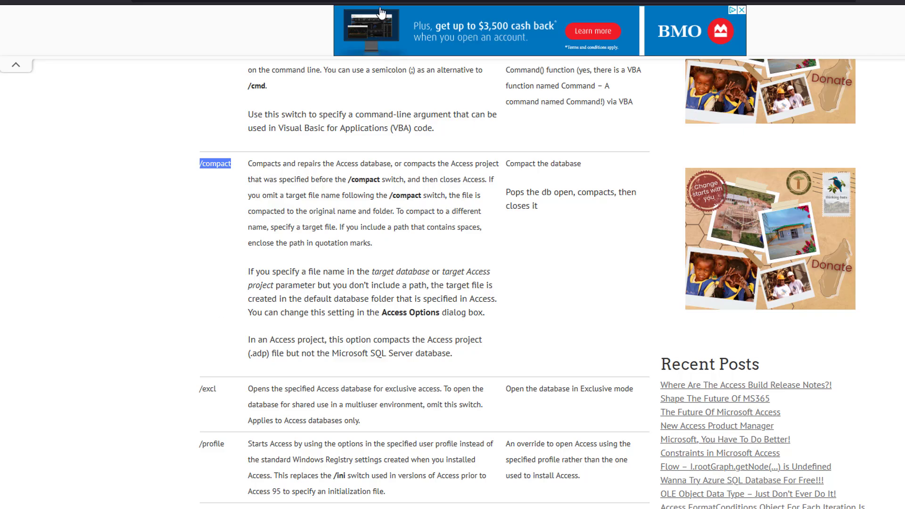
scroll(347, 222, "down", 20)
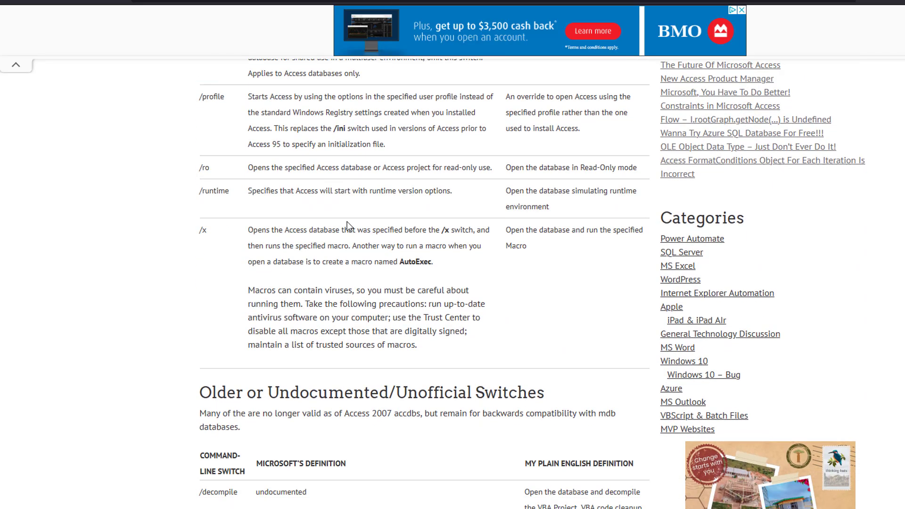
scroll(345, 226, "down", 3)
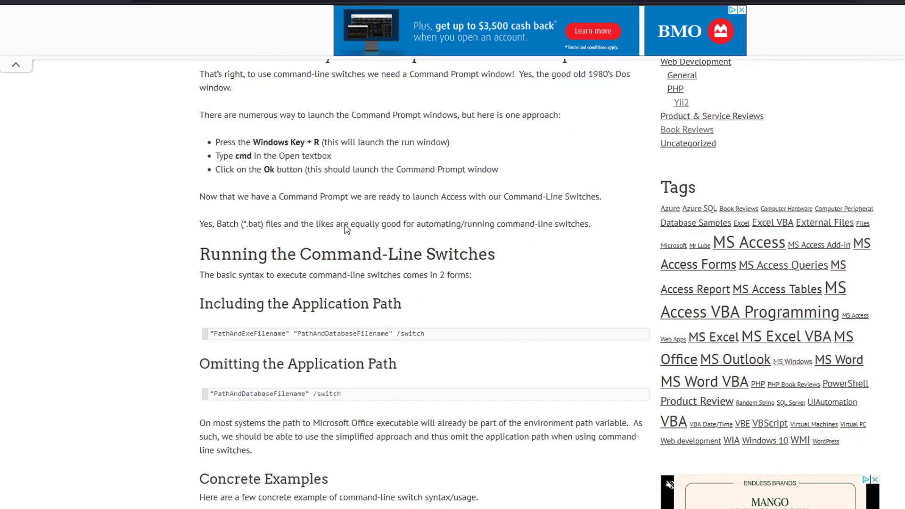
scroll(349, 231, "down", 6)
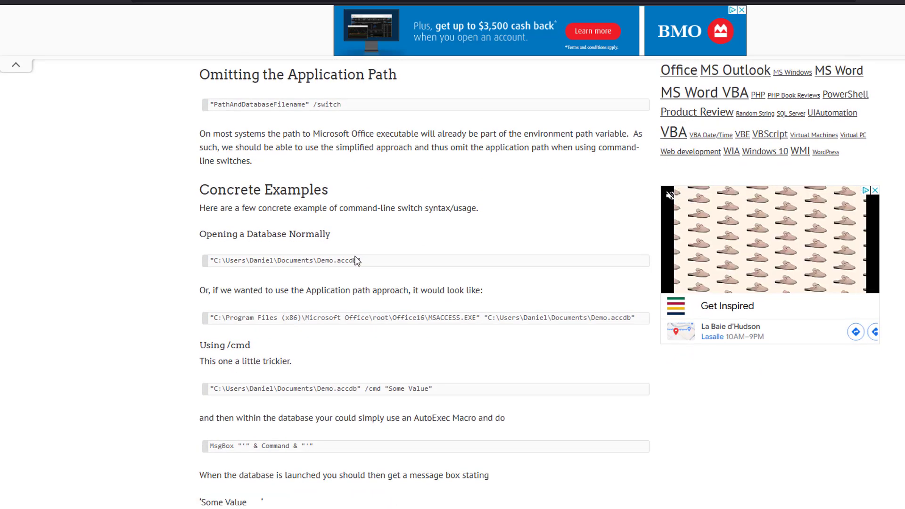
scroll(326, 224, "down", 2)
scroll(352, 234, "down", 10)
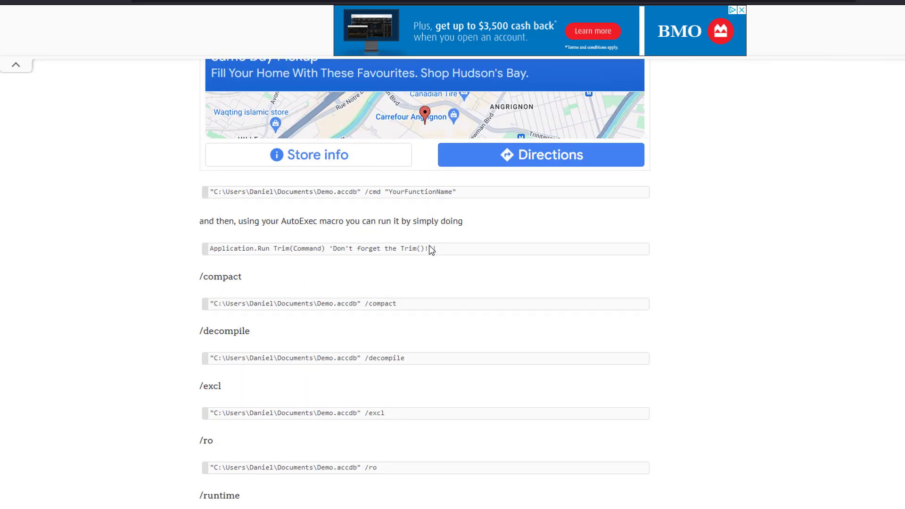
scroll(439, 250, "down", 1)
- Highlight the Demo.accdb /compact example line, then return to Microsoft's compact-on-close section
left_click_drag(415, 251, 211, 251)
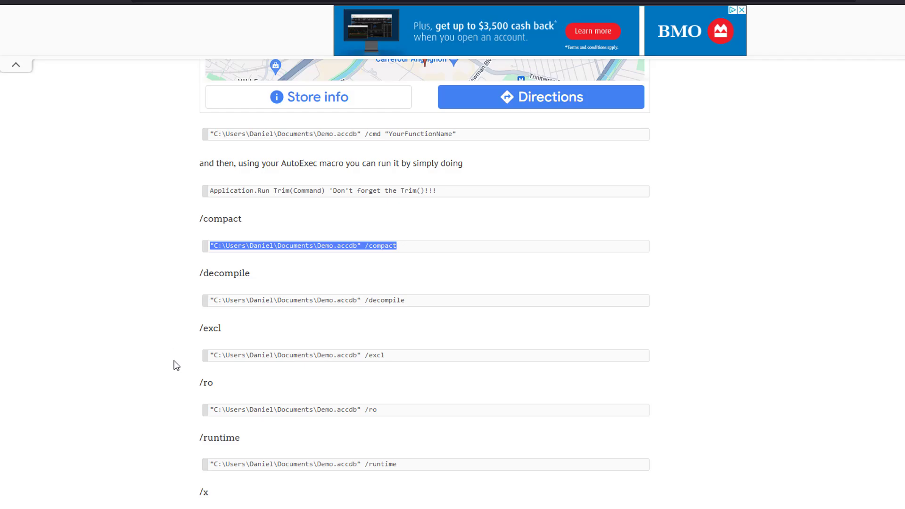
scroll(175, 364, "up", 10)
scroll(175, 366, "up", 10)
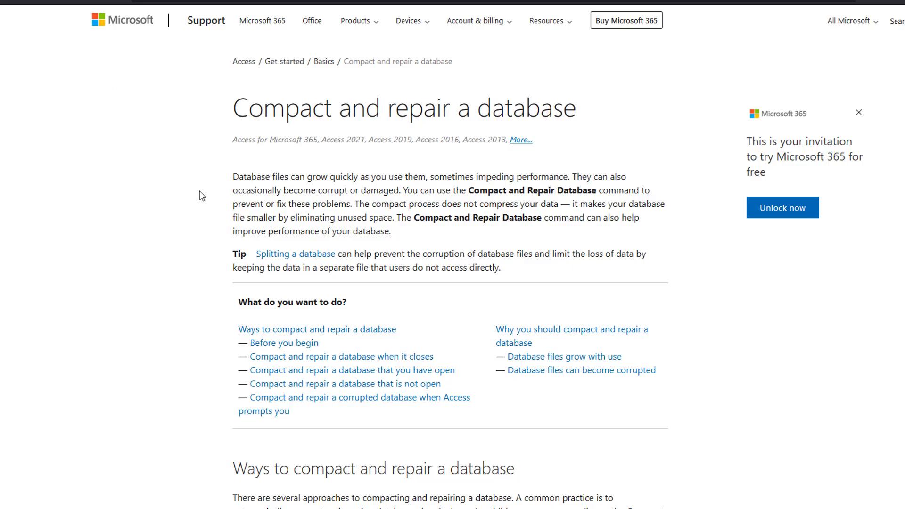
scroll(228, 255, "down", 12)
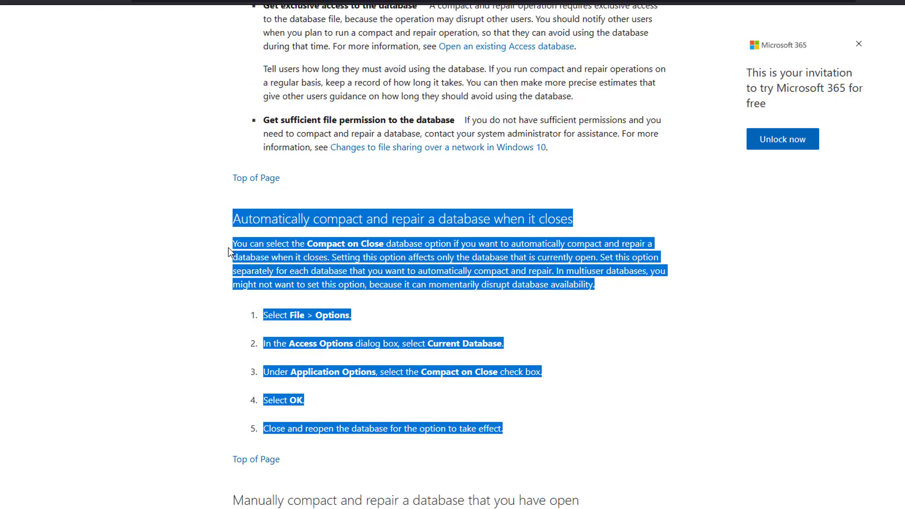
scroll(229, 252, "down", 2)
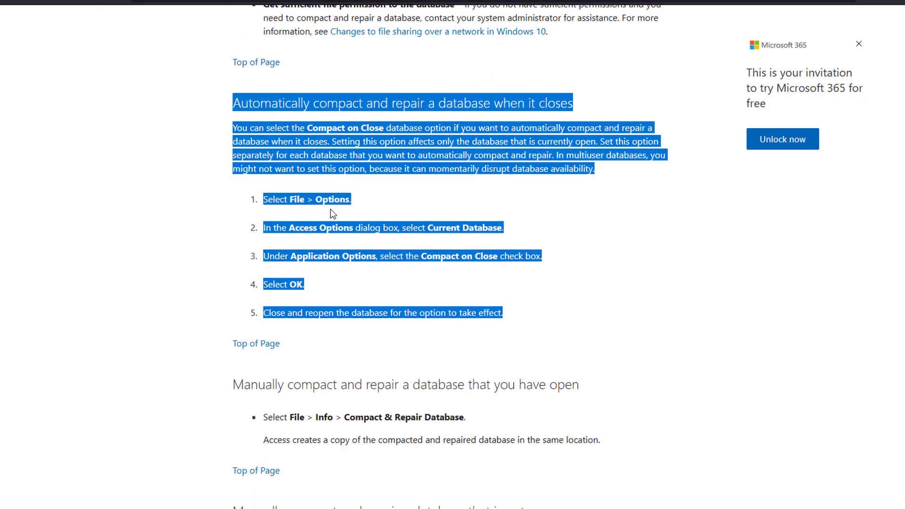